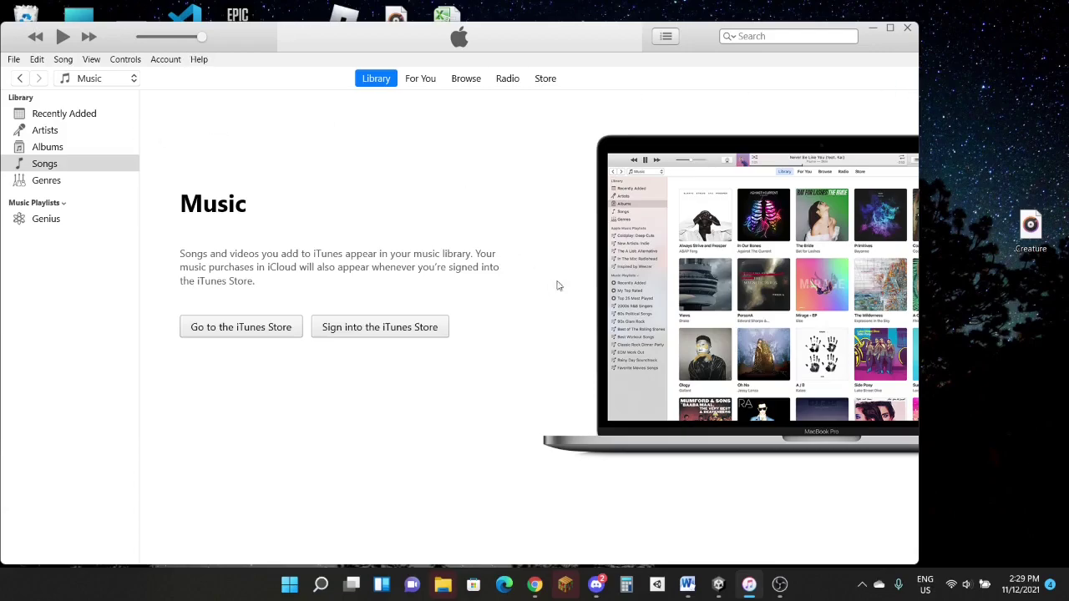
# - Show the Songs view of the music library in a reduced window that leaves the Creature file on the desktop accessible
pyautogui.click(890, 28)
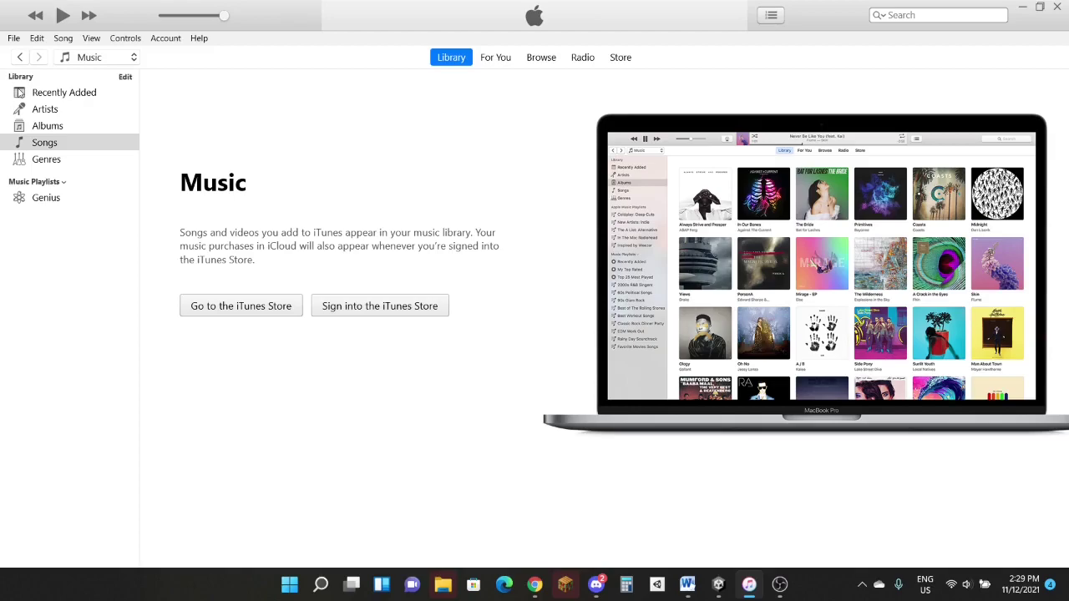
pyautogui.click(54, 145)
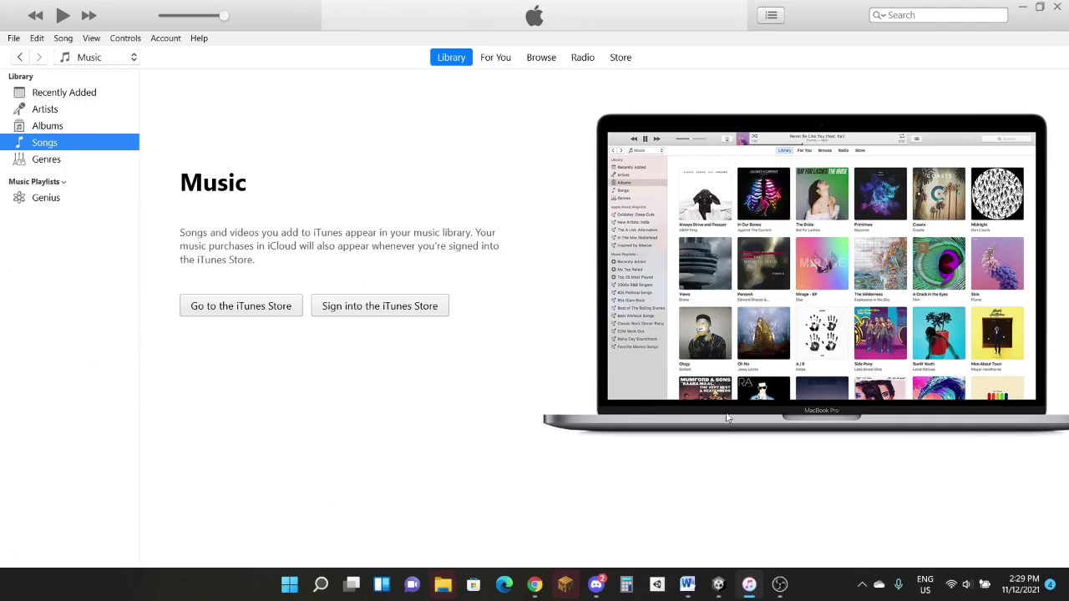
pyautogui.click(1040, 7)
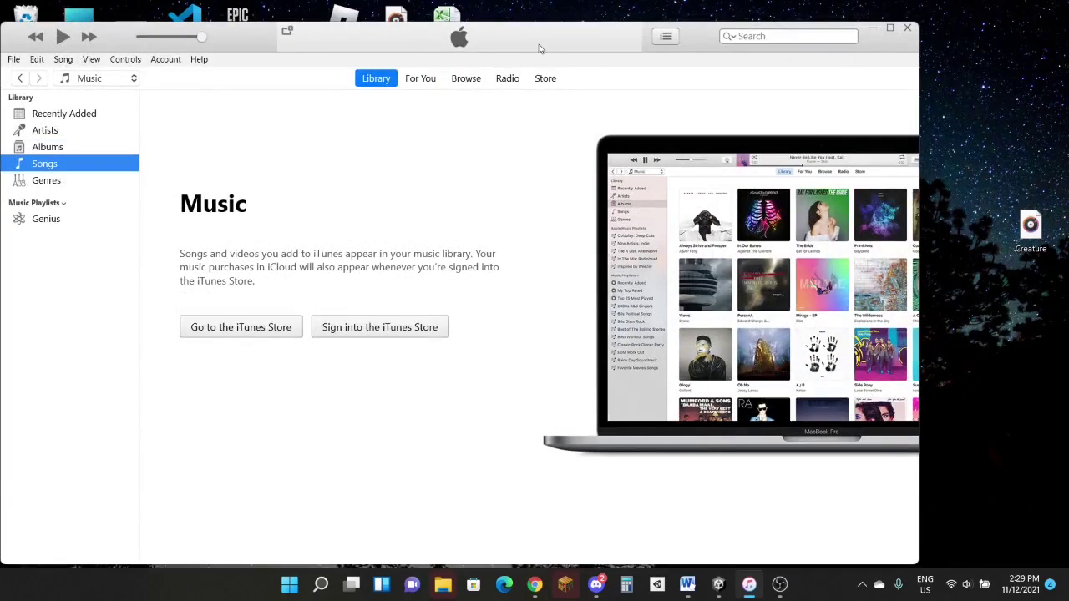
pyautogui.moveTo(537, 36); pyautogui.dragTo(534, 32)
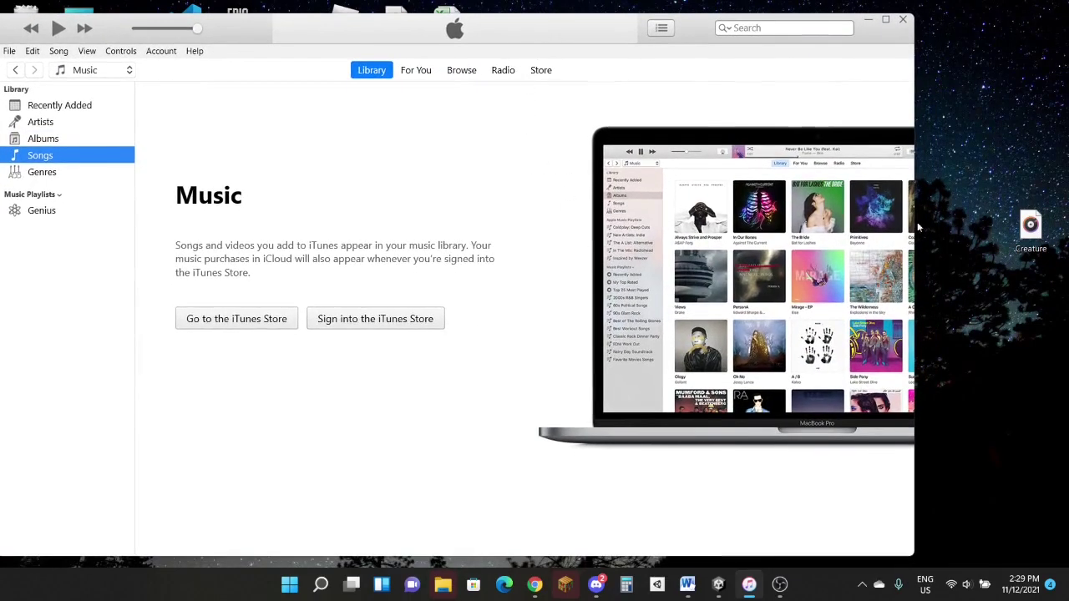
# - Add the Creature MP3 file from the desktop to the music library and show the Songs view
pyautogui.click(1031, 229)
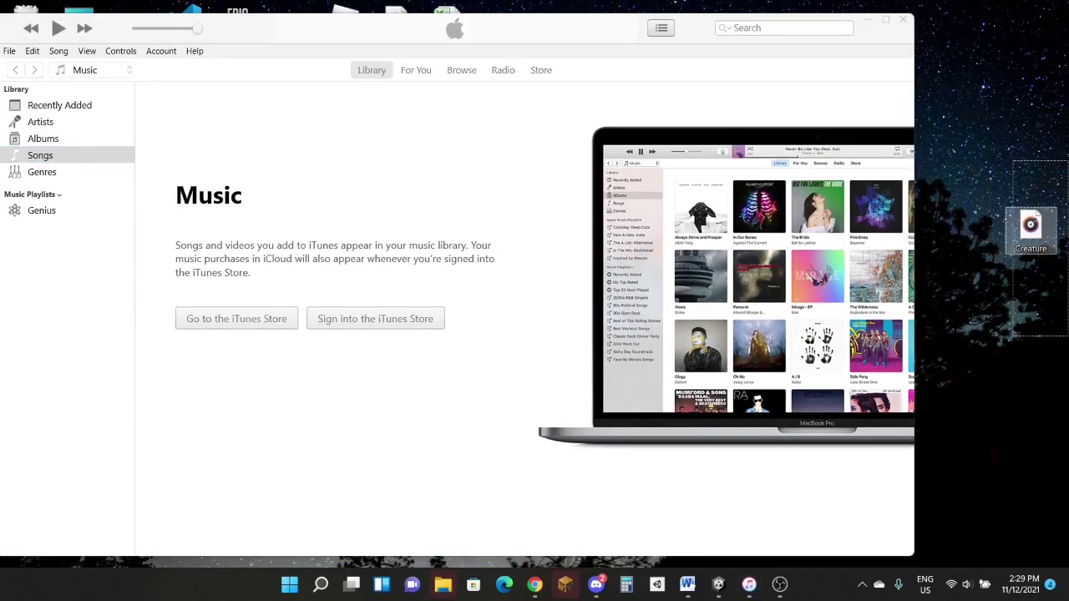
pyautogui.moveTo(1006, 157); pyautogui.dragTo(1042, 239)
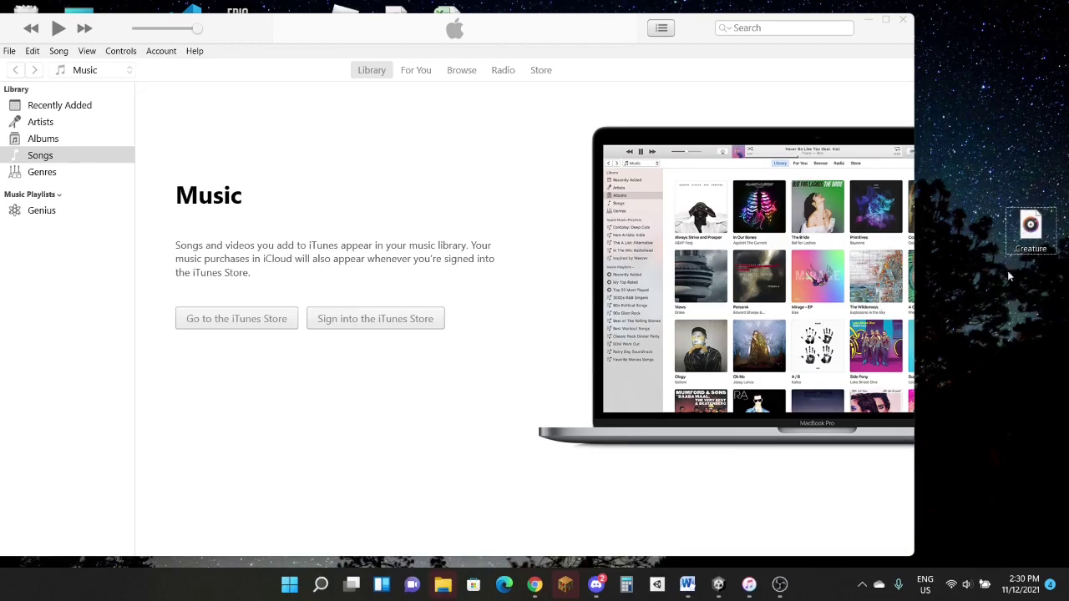
pyautogui.moveTo(1033, 232)
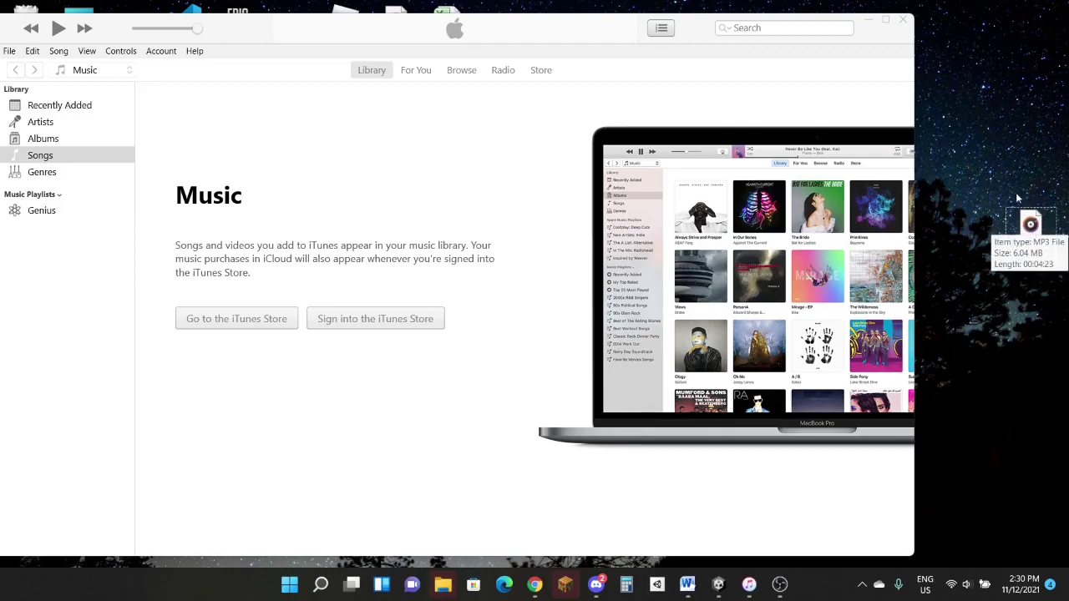
pyautogui.moveTo(1015, 182); pyautogui.dragTo(1025, 323)
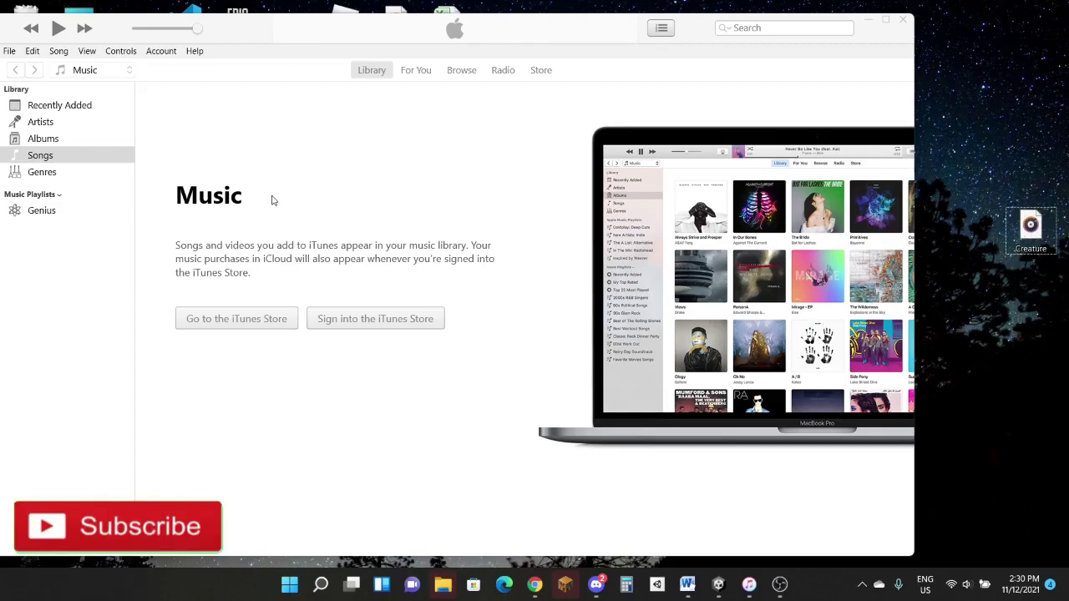
pyautogui.moveTo(1032, 235); pyautogui.dragTo(430, 186)
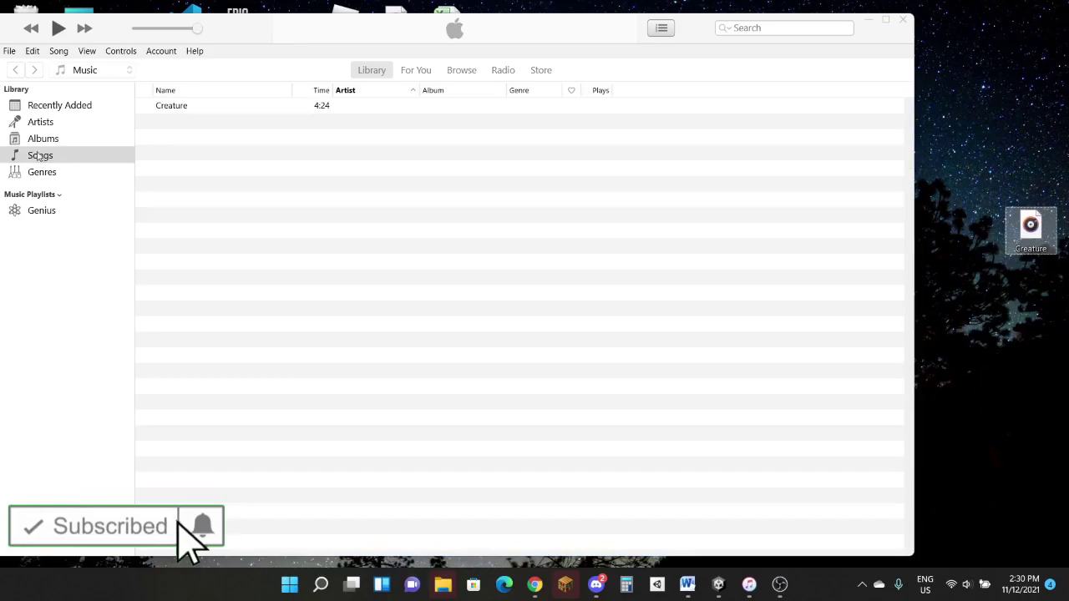
pyautogui.click(43, 157)
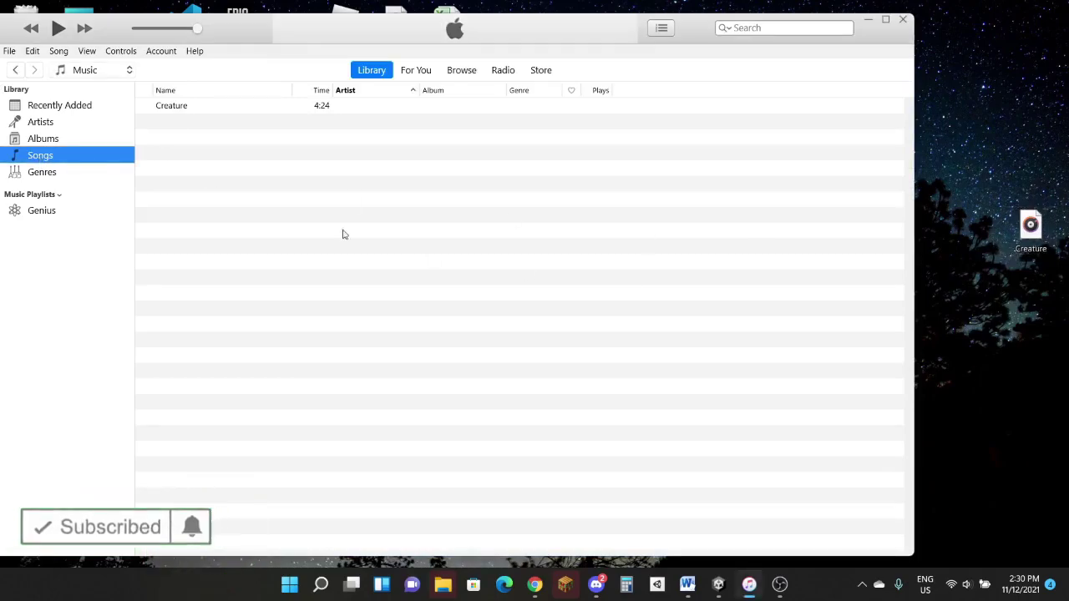
# - Maximize the library window and dismiss the offer to install iCloud for Windows
pyautogui.click(887, 27)
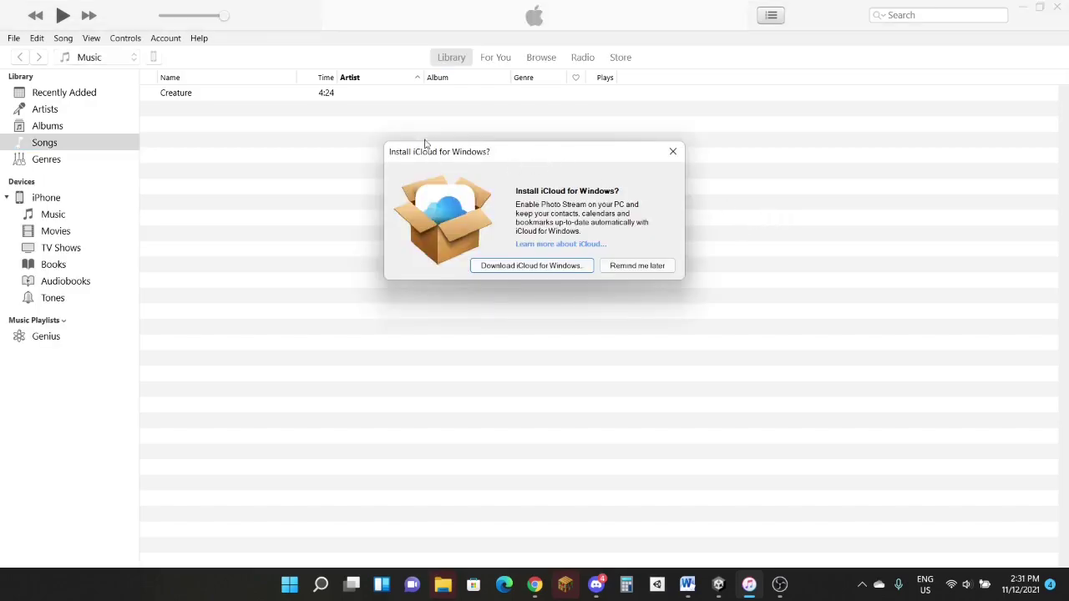
pyautogui.moveTo(438, 160); pyautogui.dragTo(446, 147)
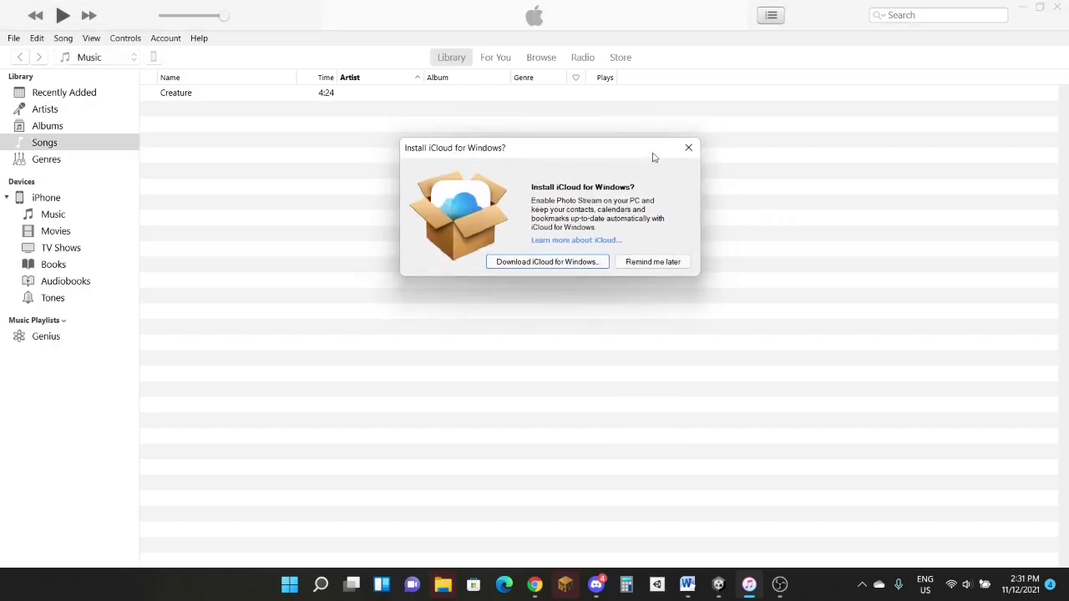
pyautogui.click(683, 140)
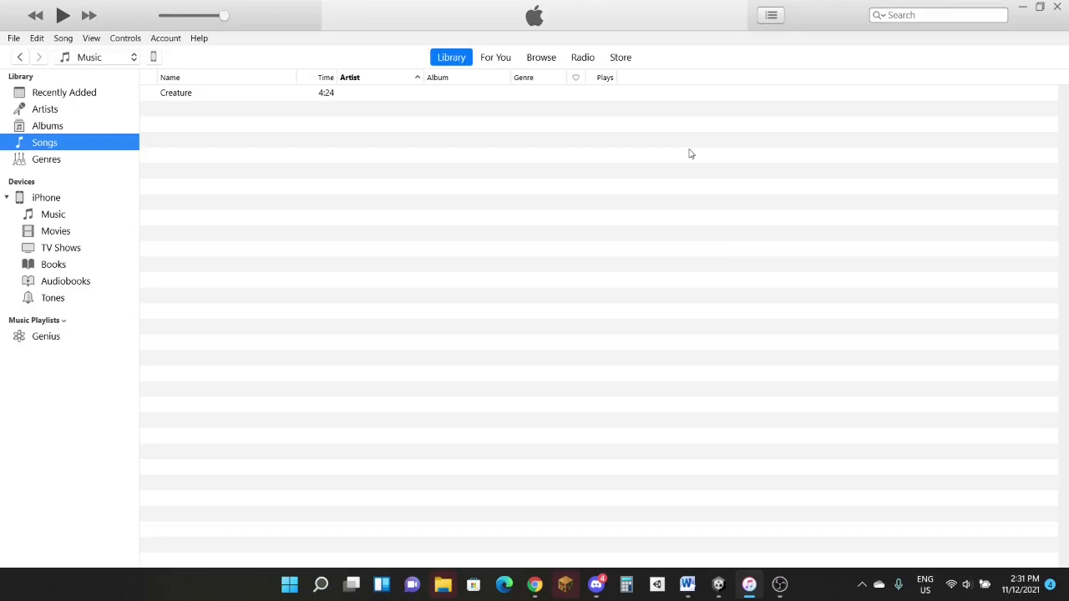
# - View the connected iPhone's Summary page and return to the Songs view of the library
pyautogui.click(59, 202)
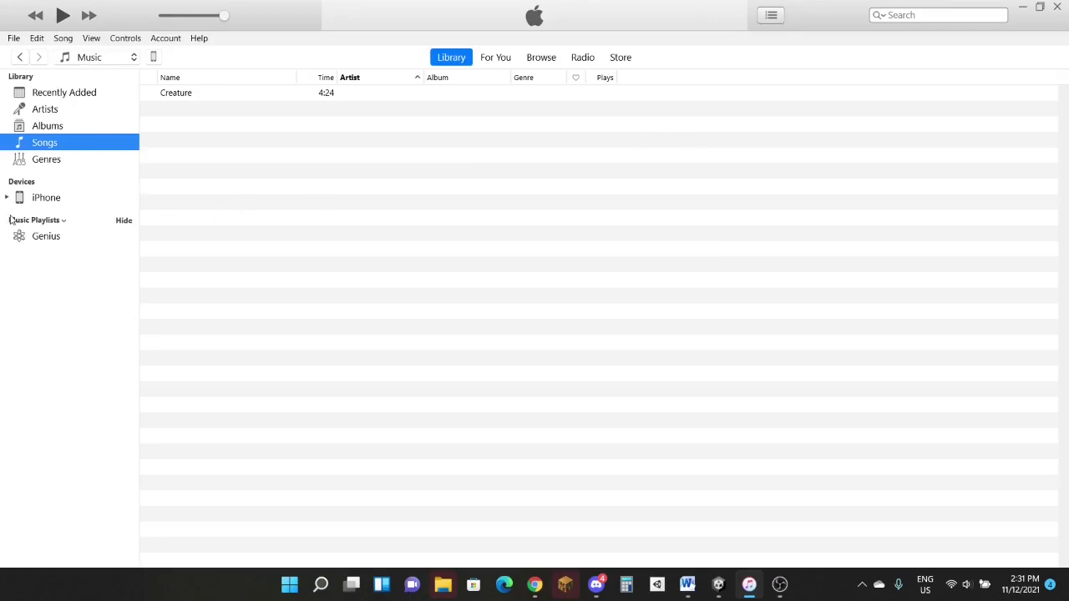
pyautogui.click(156, 58)
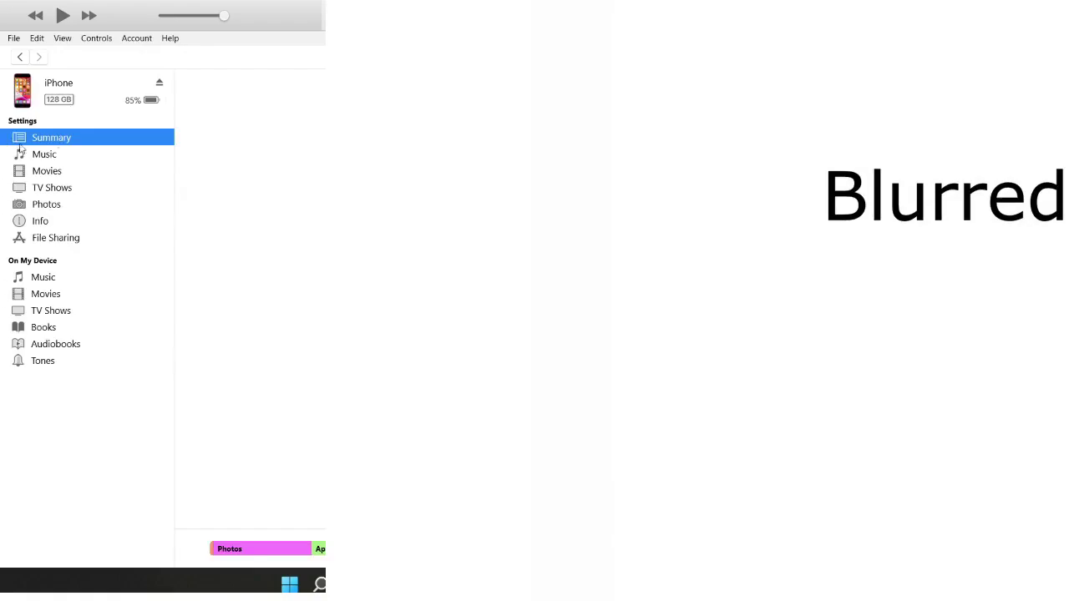
pyautogui.click(21, 58)
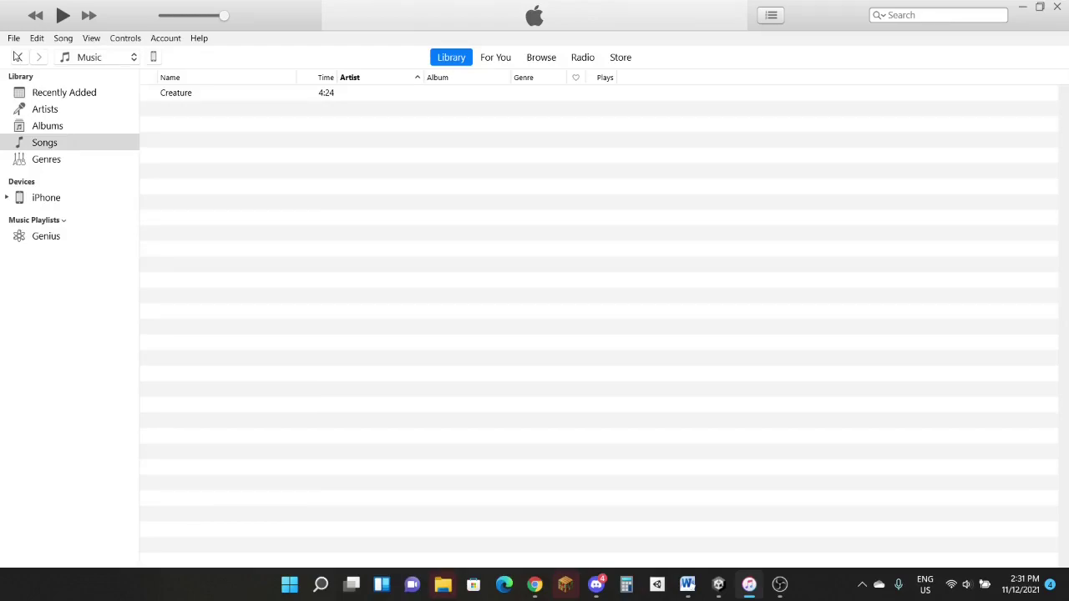
pyautogui.click(70, 144)
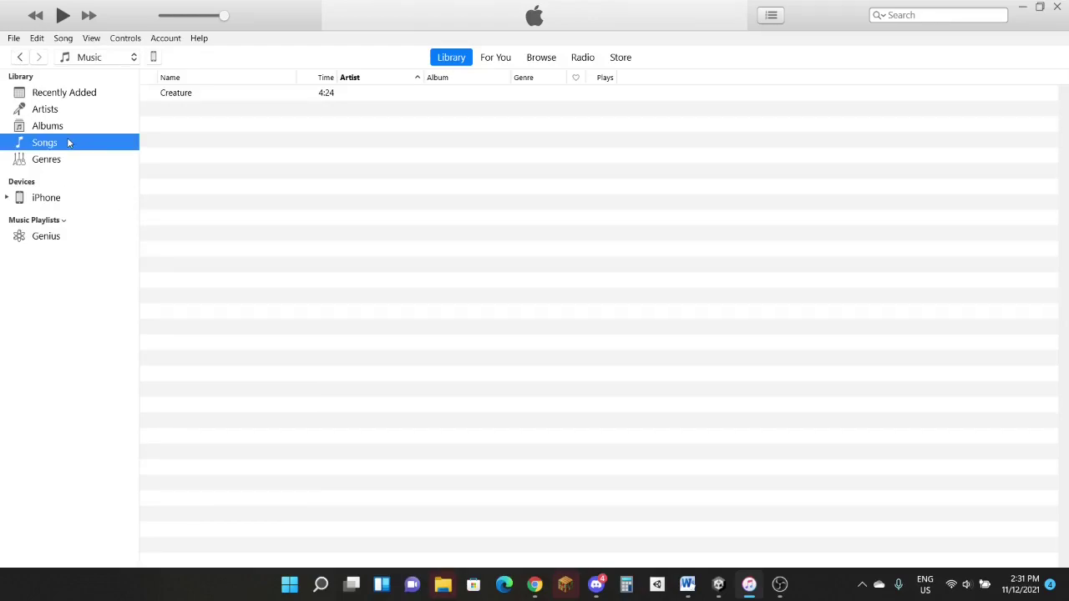
# - Copy the song Creature from the Songs list onto the connected iPhone
pyautogui.click(269, 94)
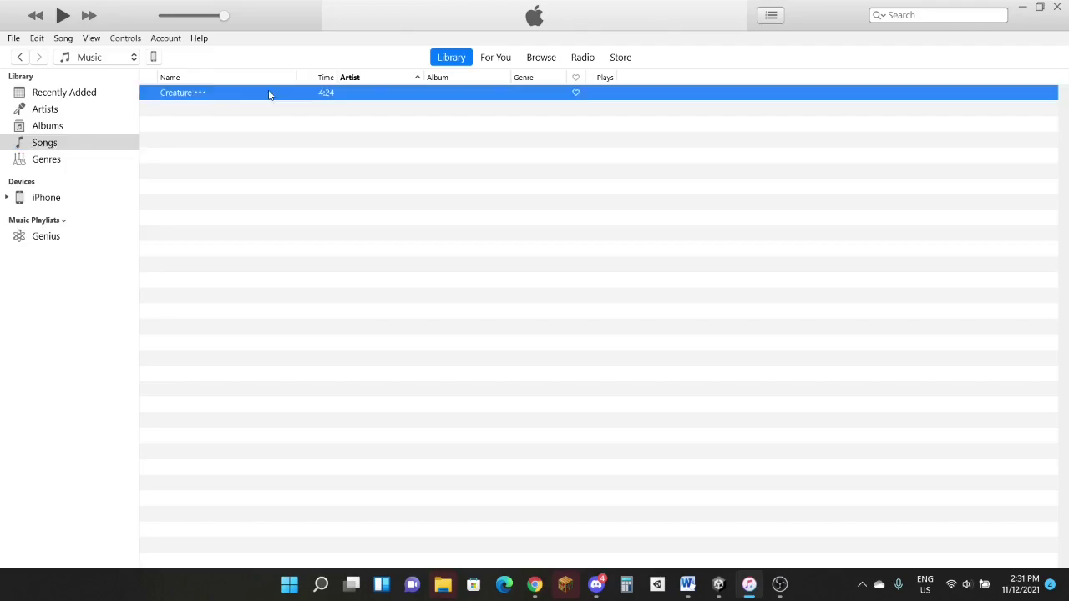
pyautogui.moveTo(269, 95)
pyautogui.mouseDown()
pyautogui.moveTo(243, 159)
pyautogui.moveTo(191, 192)
pyautogui.moveTo(253, 109)
pyautogui.mouseUp()
pyautogui.click(8, 198)
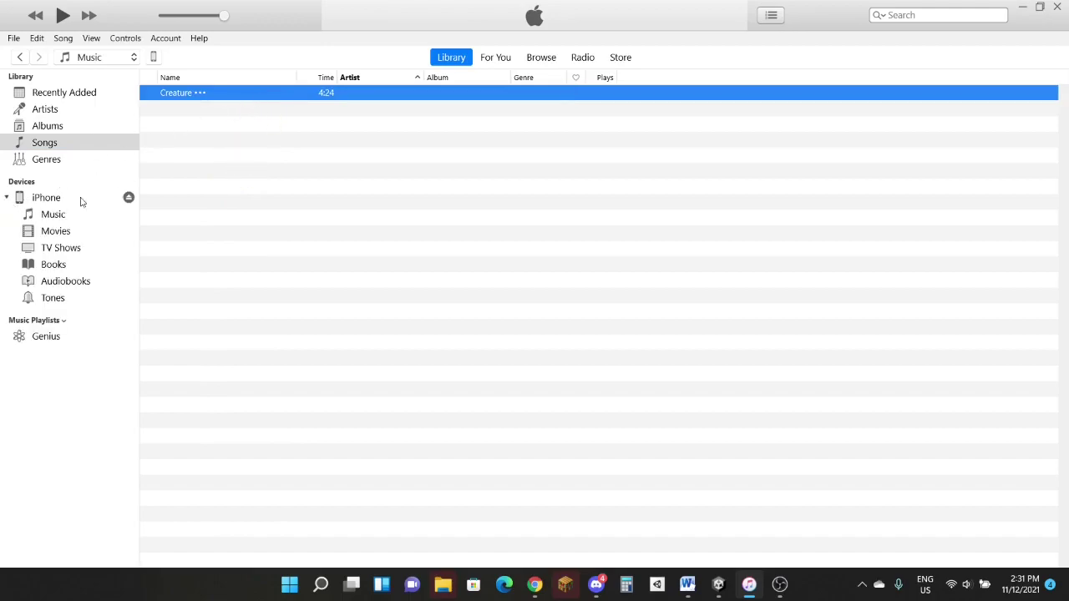
pyautogui.moveTo(262, 95); pyautogui.dragTo(114, 242)
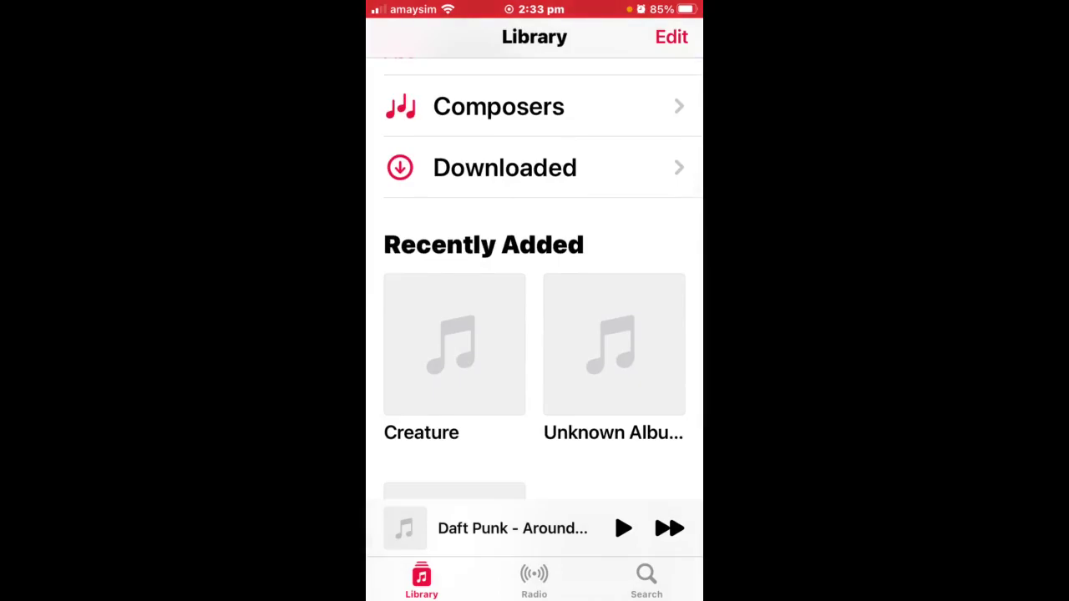
# - In the iPhone's Music app, open the recently added Creature album, play its song and pause it
pyautogui.click(455, 344)
pyautogui.scroll(-2, 535, 275)
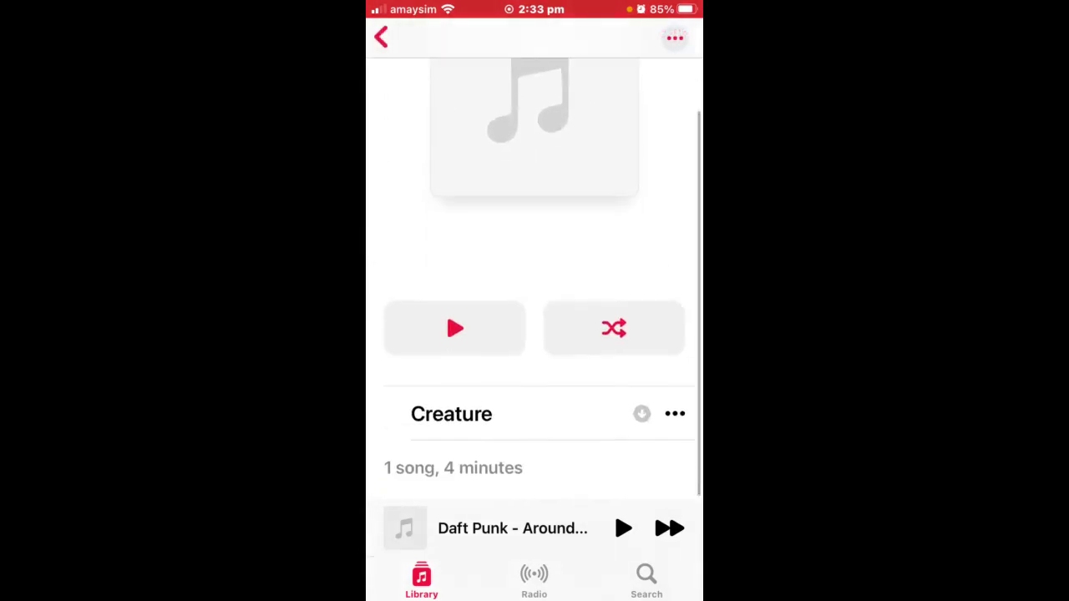
pyautogui.click(451, 419)
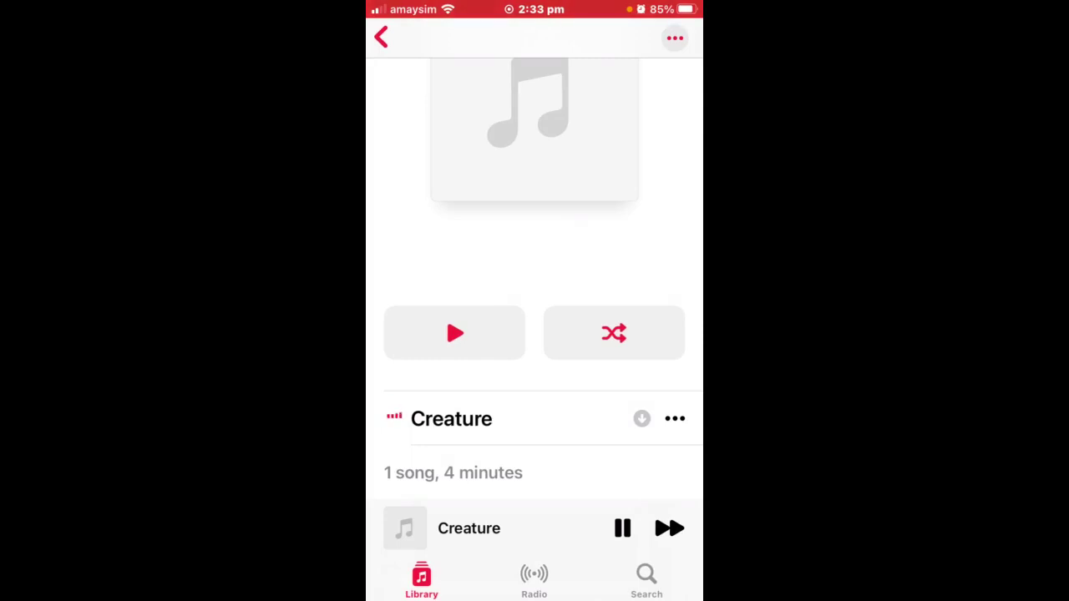
pyautogui.scroll(-2, 534, 334)
pyautogui.click(622, 528)
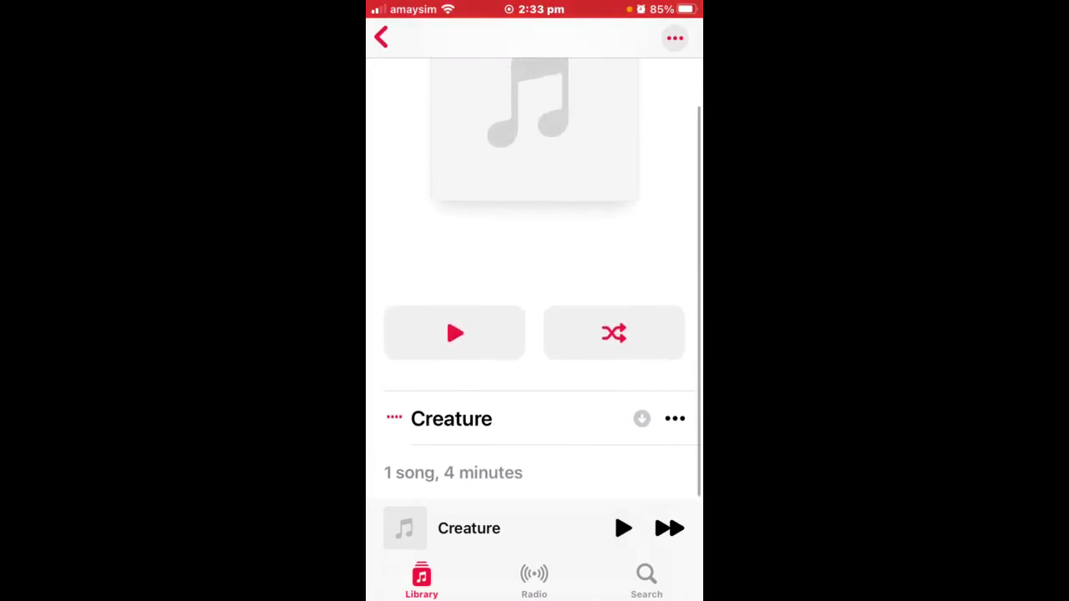
# - Return to the iPhone's music library and look through its categories and recently added albums
pyautogui.scroll(2, 534, 251)
pyautogui.moveTo(372, 292); pyautogui.dragTo(702, 292)
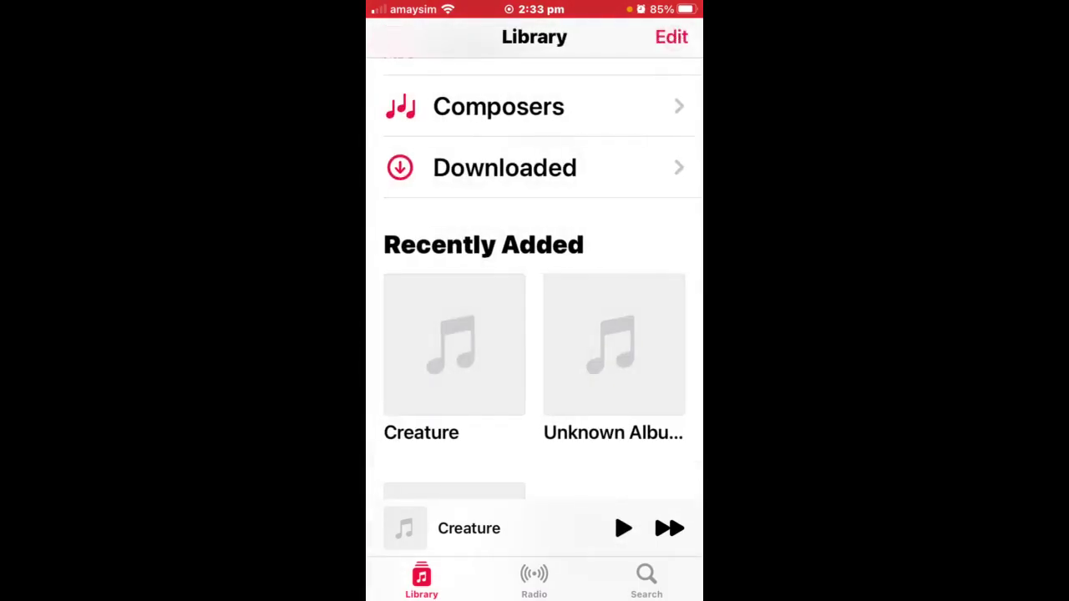
pyautogui.scroll(-3, 535, 334)
pyautogui.scroll(5, 534, 334)
pyautogui.scroll(-3, 535, 335)
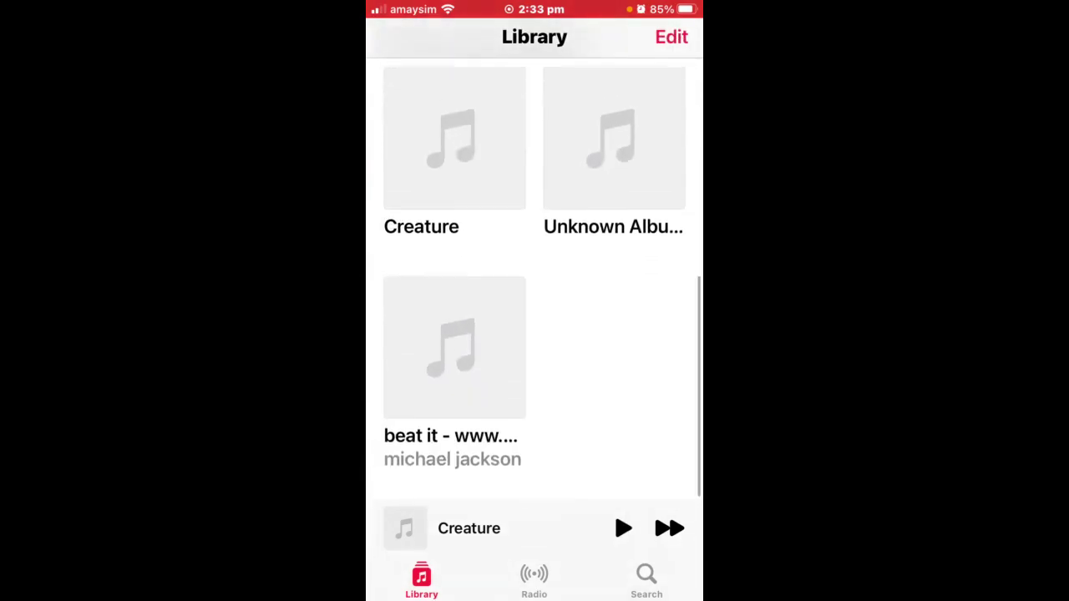
pyautogui.scroll(5, 535, 334)
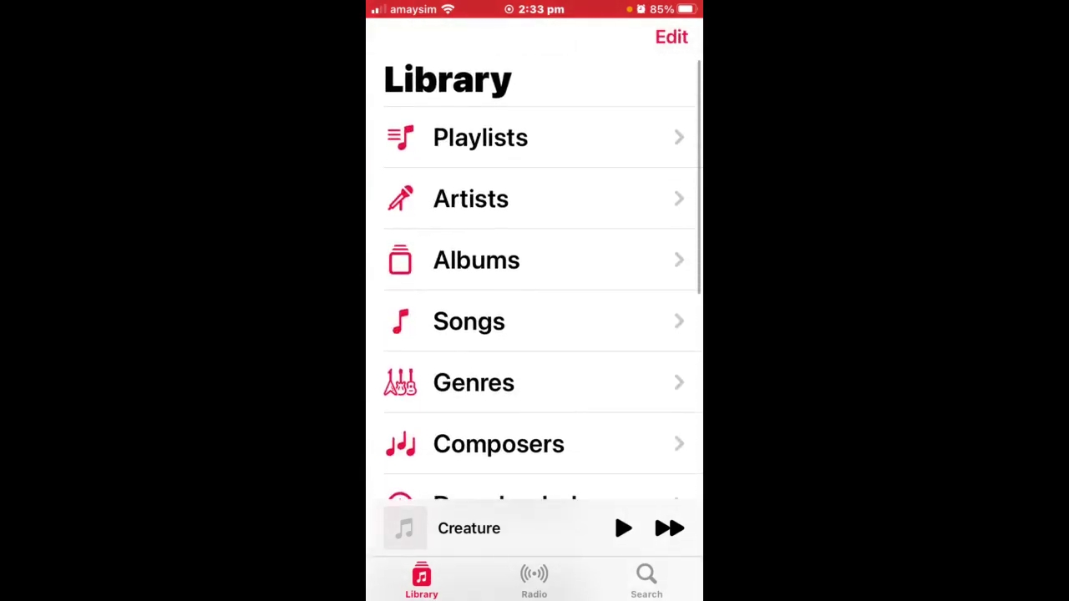